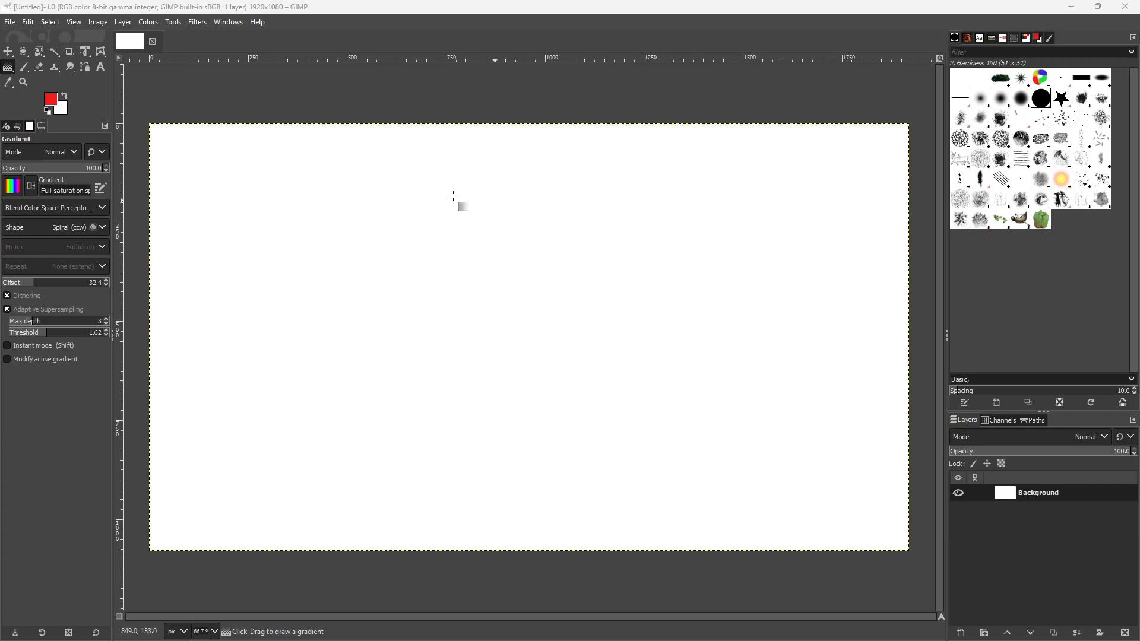
Activate the Gradient tool and choose the Custom gradient
left_click(9, 71)
left_click(42, 85)
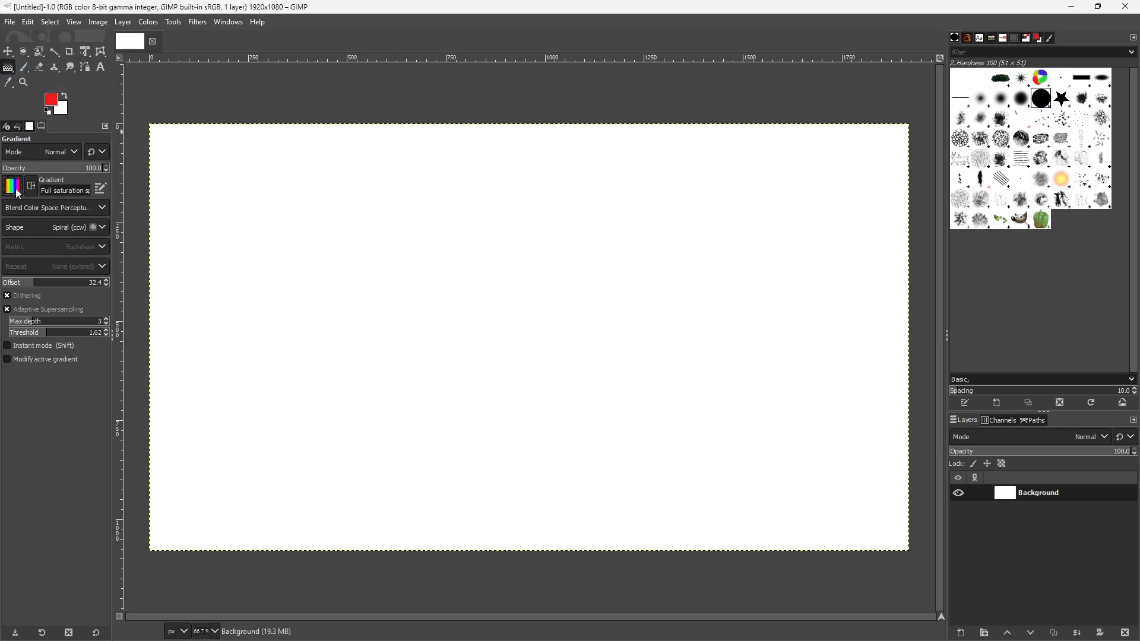
left_click(16, 189)
scroll(36, 292, "up", 10)
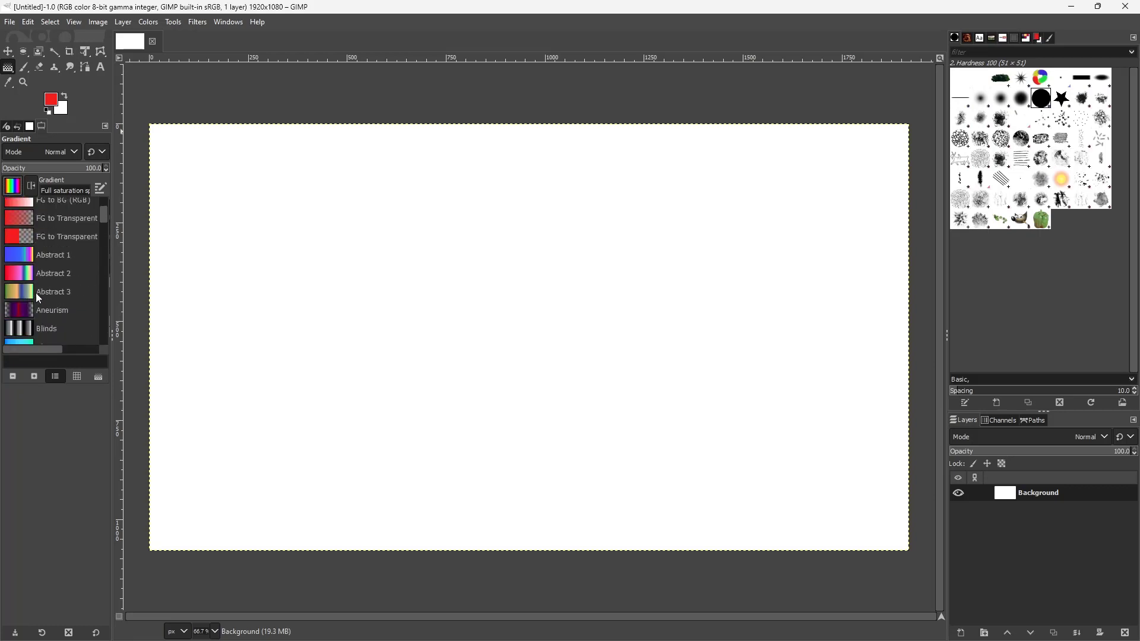
scroll(36, 293, "up", 2)
left_click(16, 213)
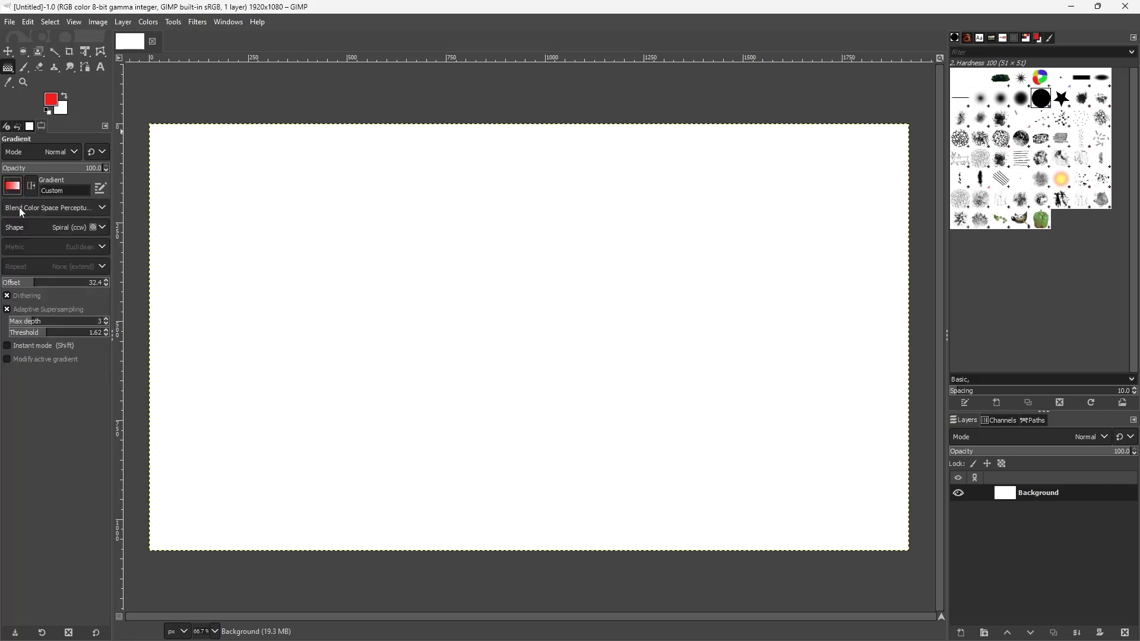
Draw a spiral gradient from the canvas's upper-left area and move its end point to about X 876, Y 399 px
left_click_drag(310, 192, 479, 324)
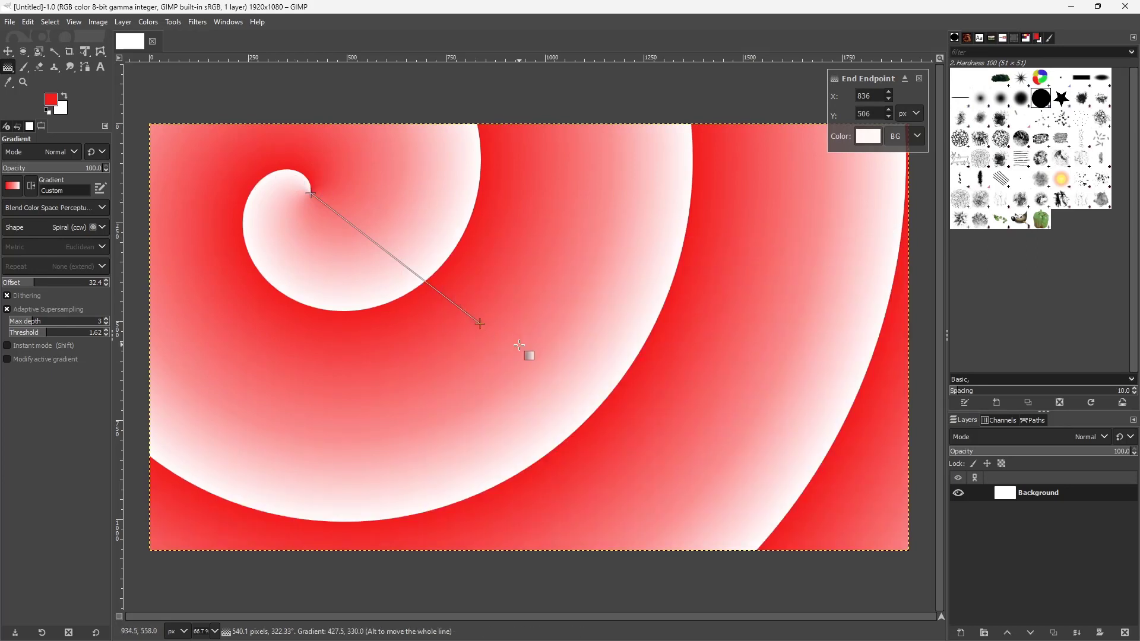
left_click_drag(481, 324, 497, 283)
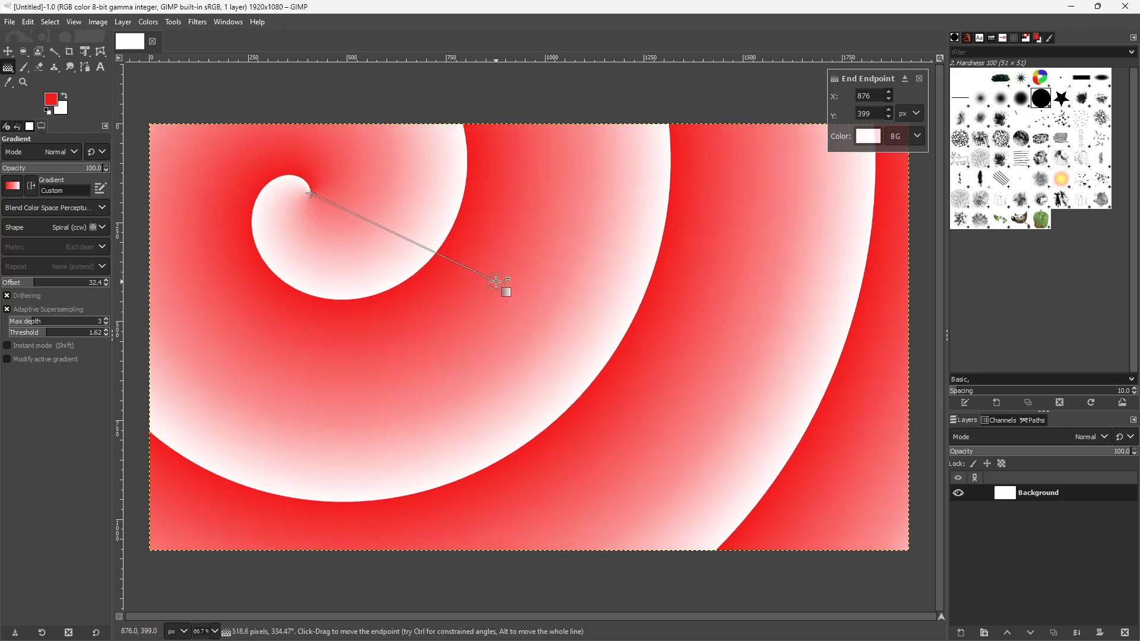
Open the dockable Gradients dialog and create a new gradient
left_click(237, 24)
mouse_move(235, 56)
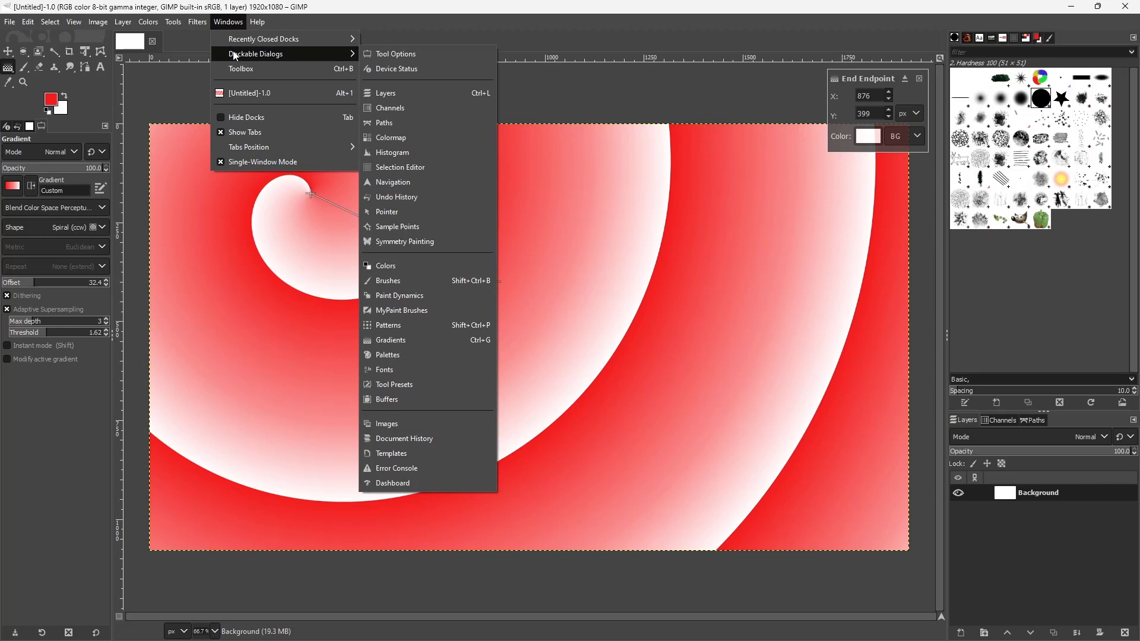
left_click(410, 341)
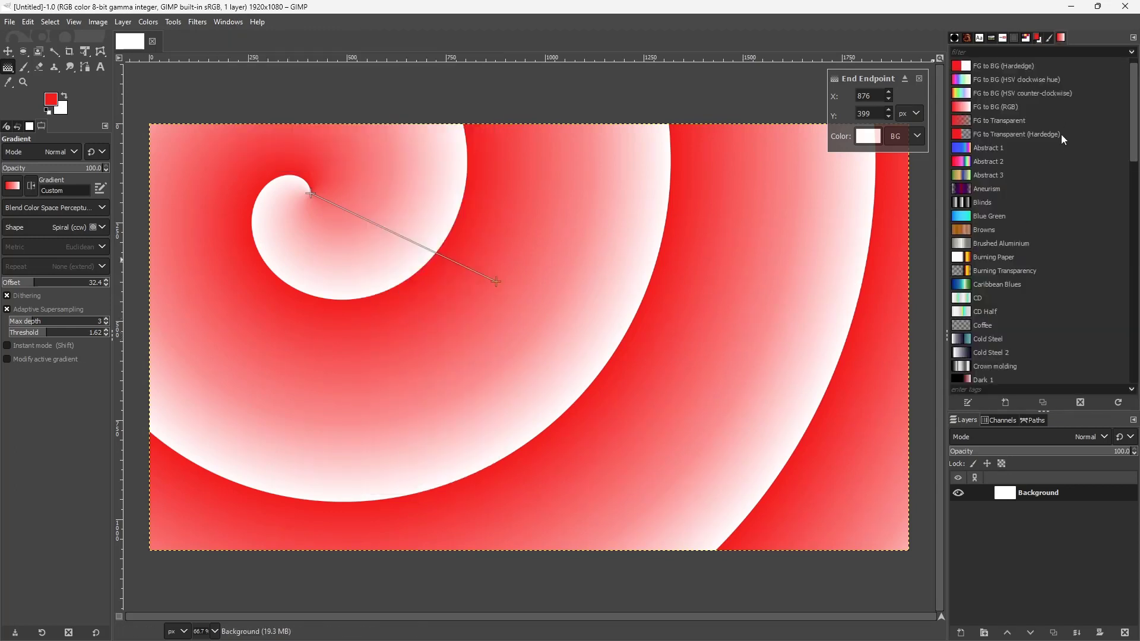
scroll(1003, 143, "down", 5)
scroll(1005, 141, "up", 6)
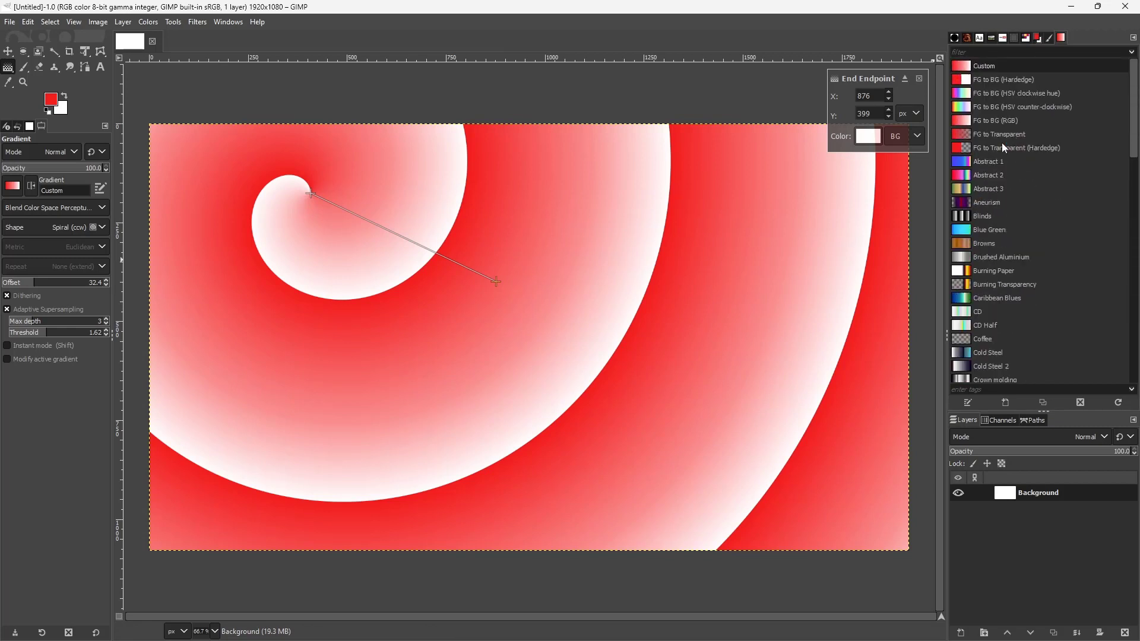
left_click(11, 189)
left_click(12, 189)
left_click(999, 404)
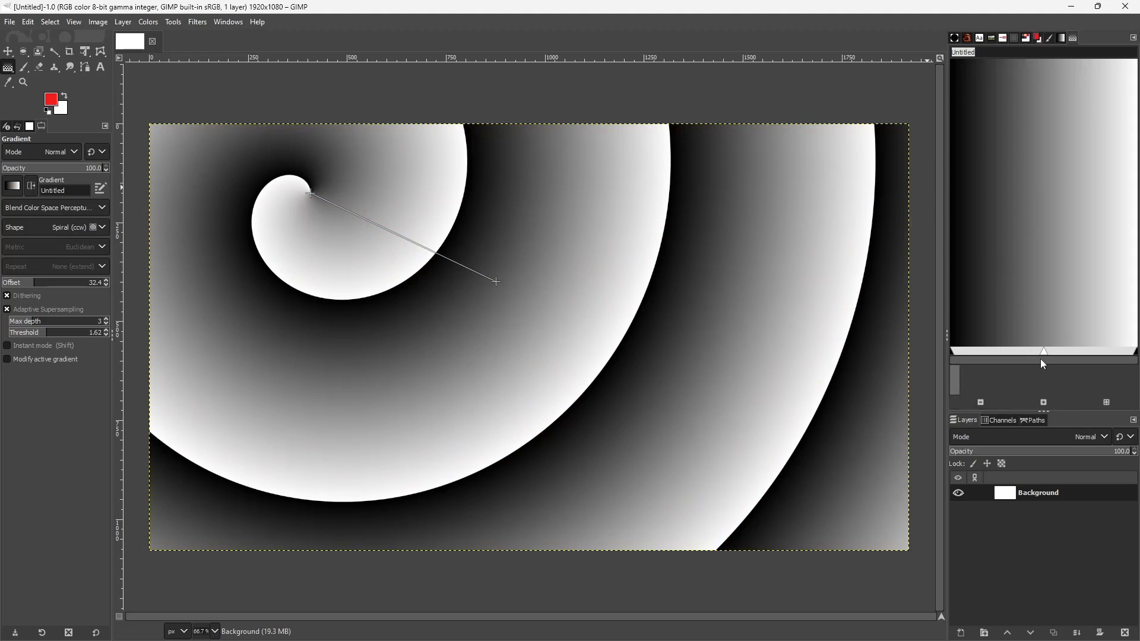
Shift the new gradient's midpoint toward its right end and move the spiral's start point to about X 484, Y 183 px
mouse_move(1044, 351)
left_mouse_down()
mouse_move(990, 352)
mouse_move(1054, 352)
left_mouse_up()
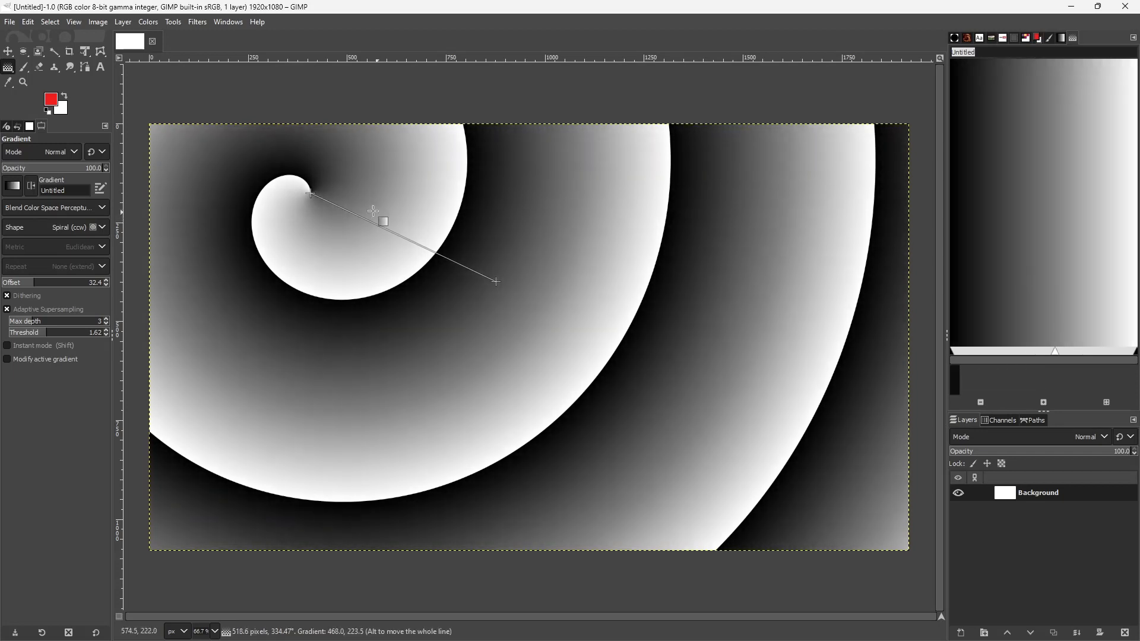
left_click_drag(311, 194, 342, 197)
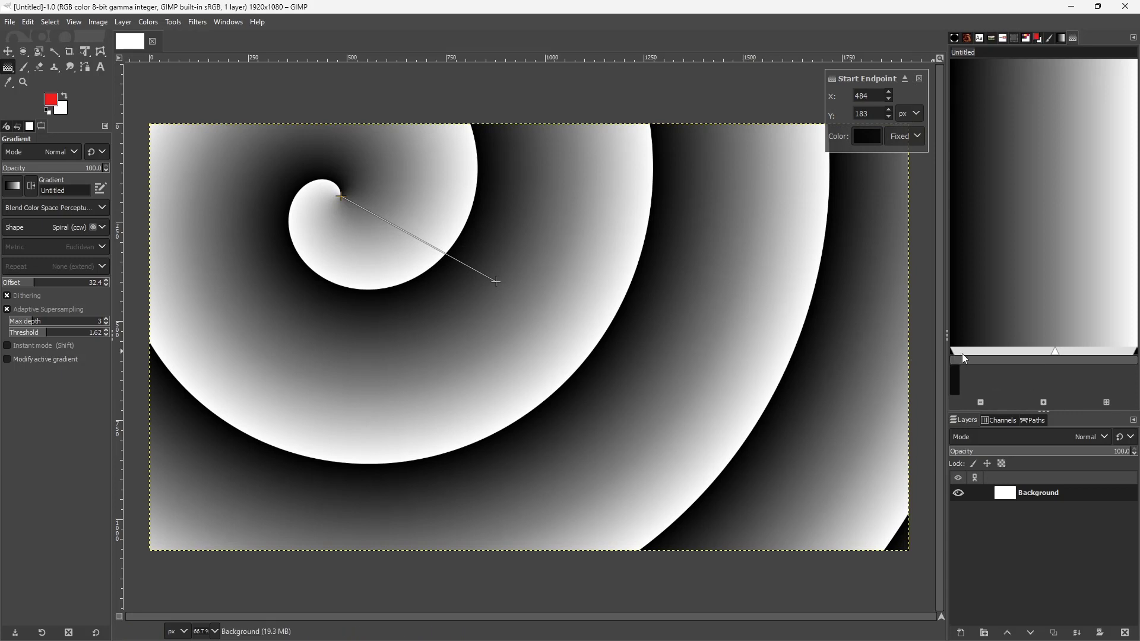
mouse_move(1059, 352)
left_mouse_down()
mouse_move(1042, 352)
mouse_move(1081, 352)
mouse_move(1027, 352)
mouse_move(1067, 353)
left_mouse_up()
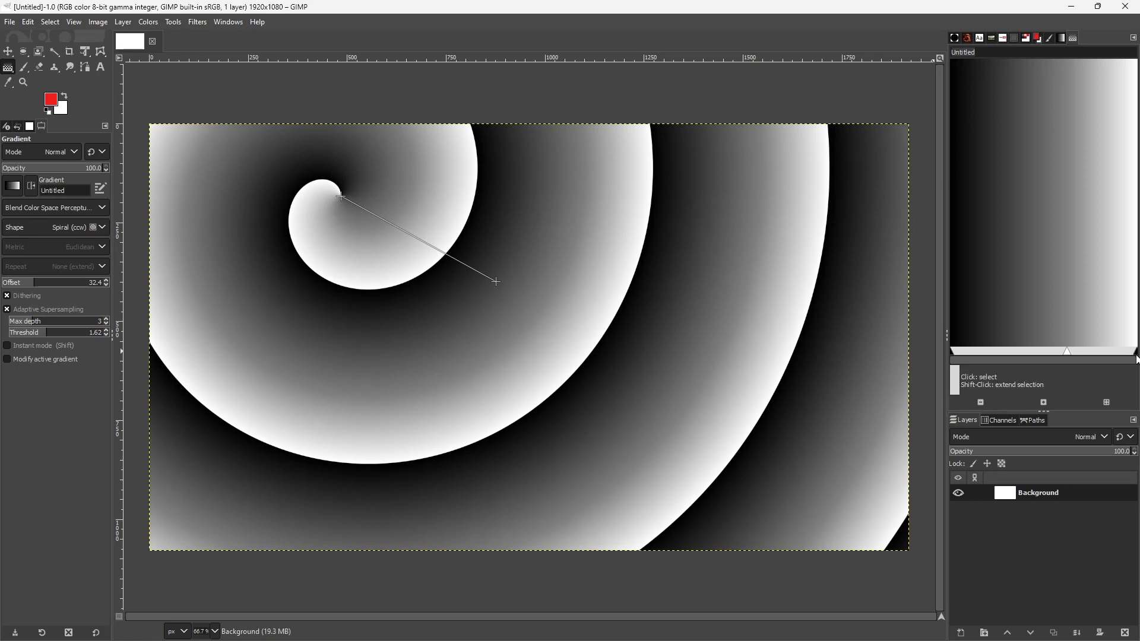
Set the gradient segment's left endpoint color to dark teal 0b6a72
right_click(1136, 358)
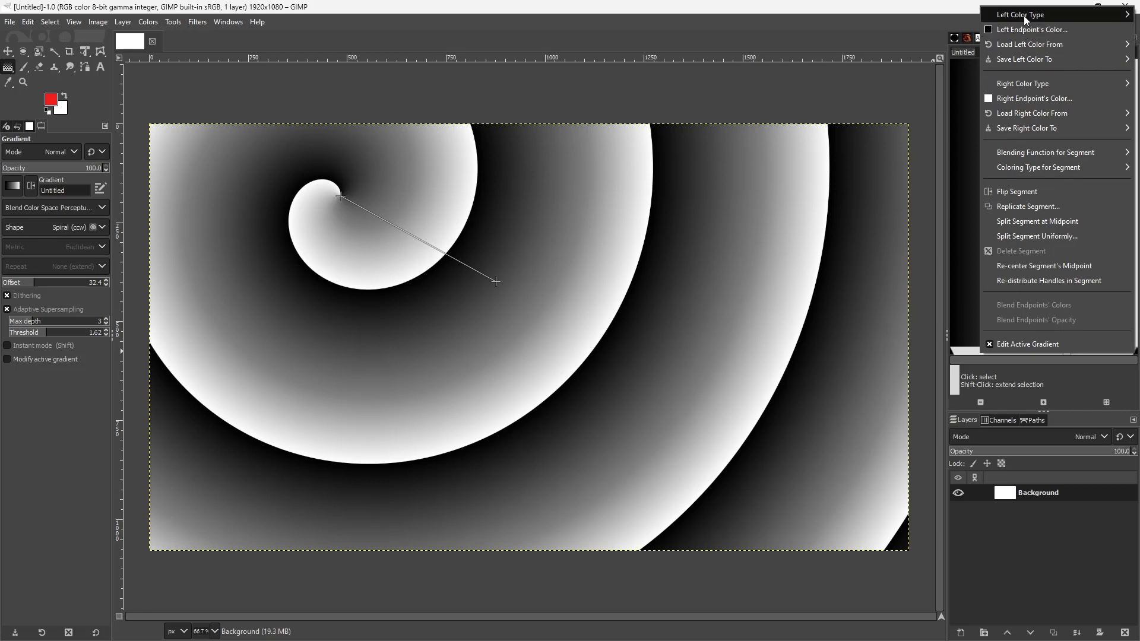
mouse_move(1019, 88)
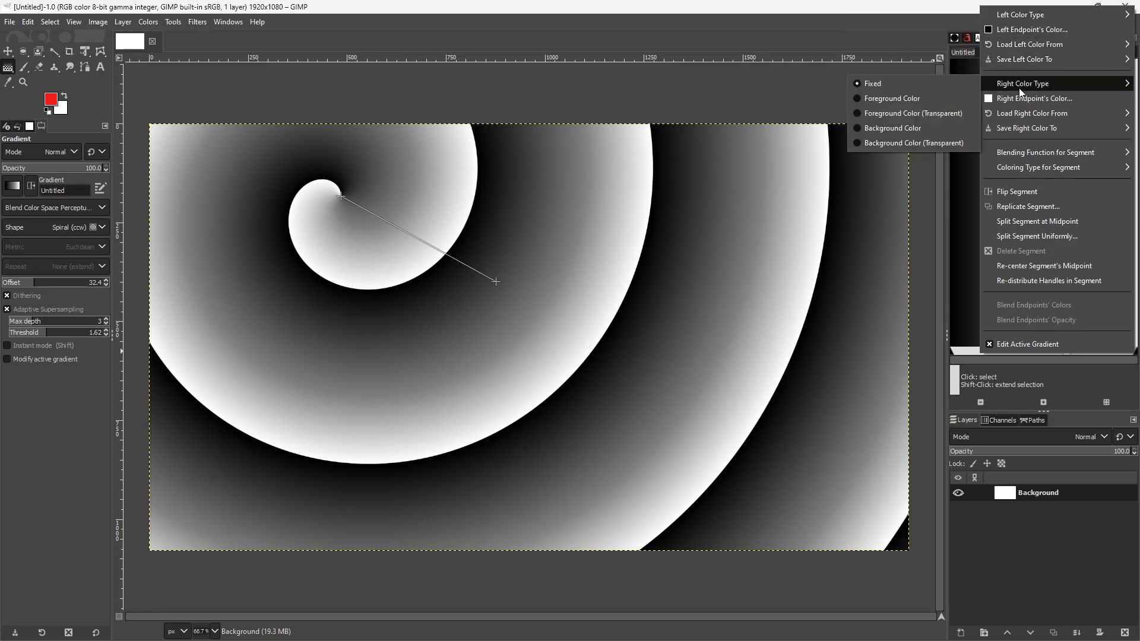
left_click(1031, 31)
left_click_drag(978, 63, 983, 139)
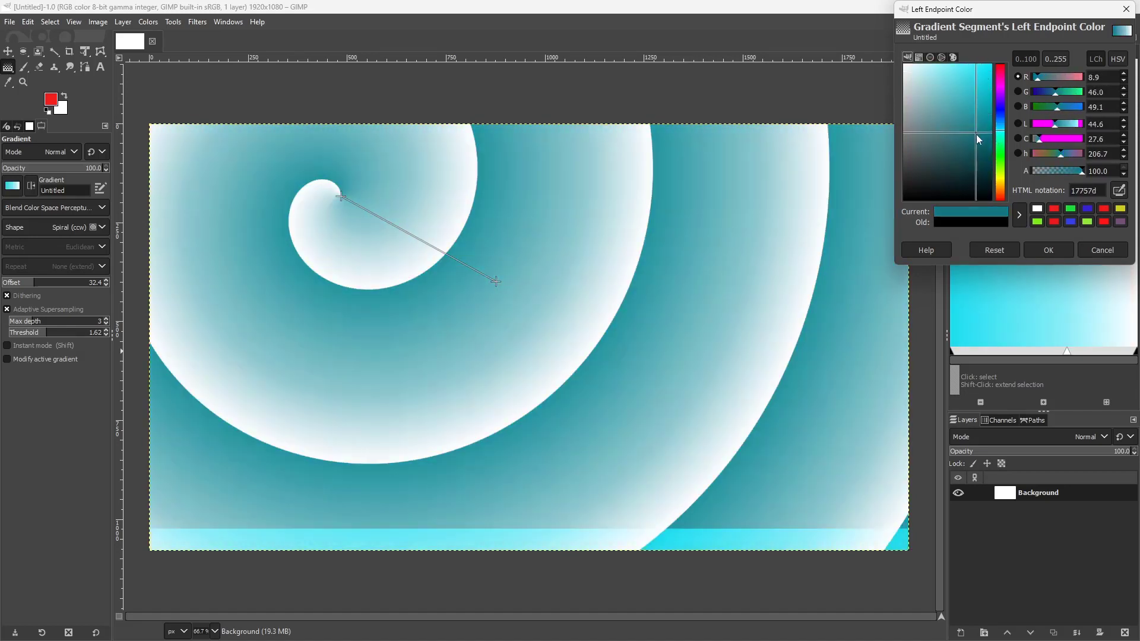
left_click(1048, 250)
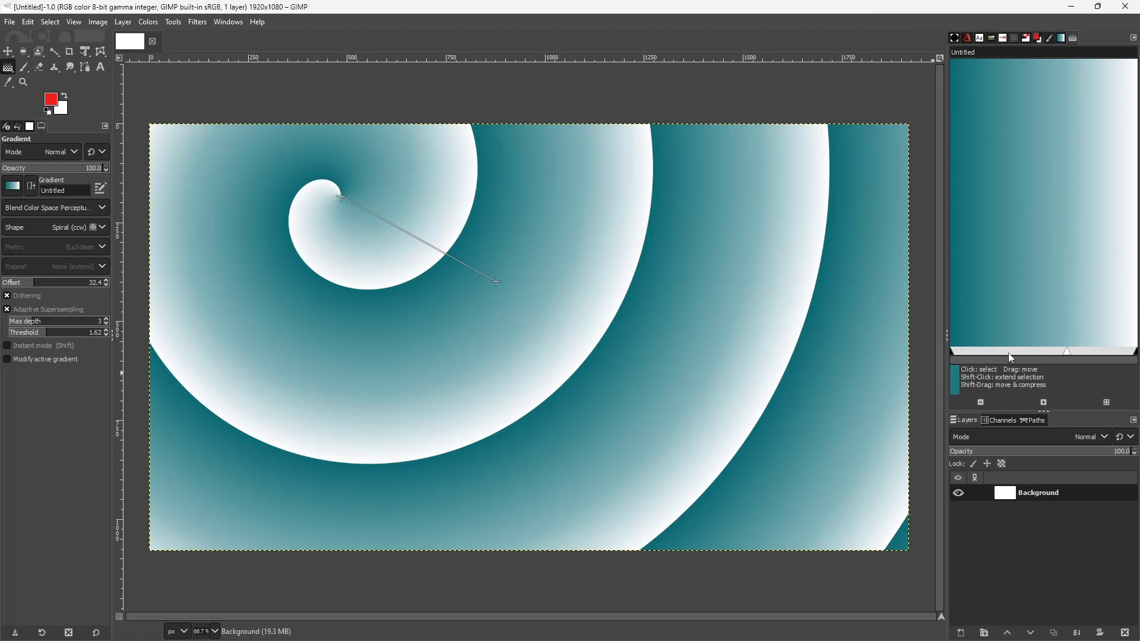
Set the gradient segment's right endpoint color to light green 94eb90
right_click(953, 355)
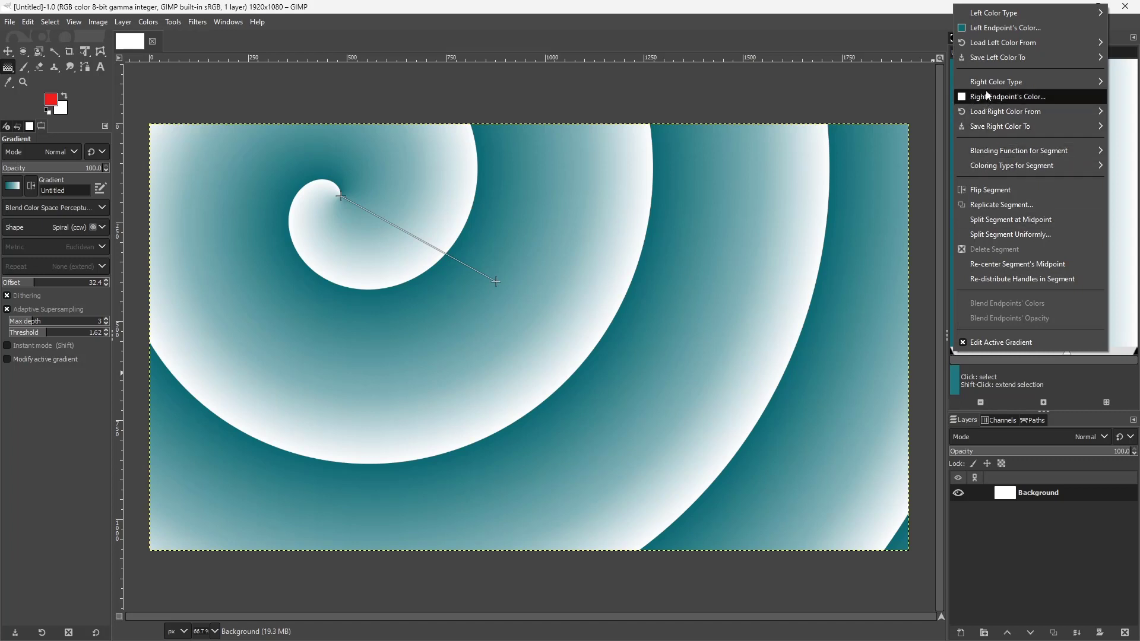
mouse_move(987, 84)
left_click(987, 98)
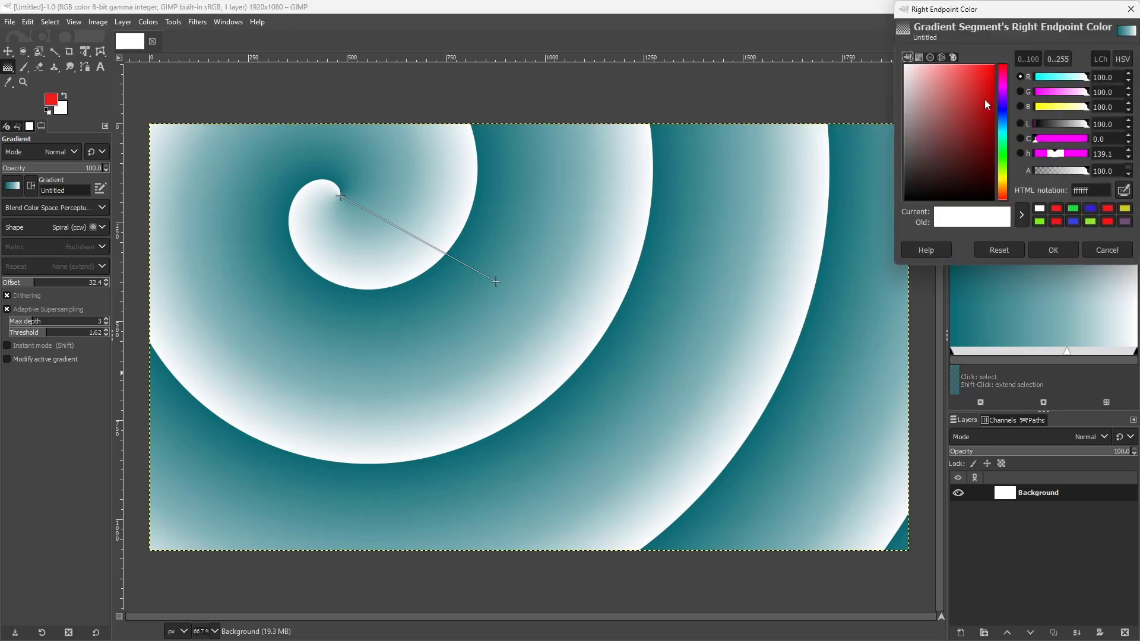
left_click(990, 132)
left_click_drag(990, 133, 937, 74)
left_click(1003, 155)
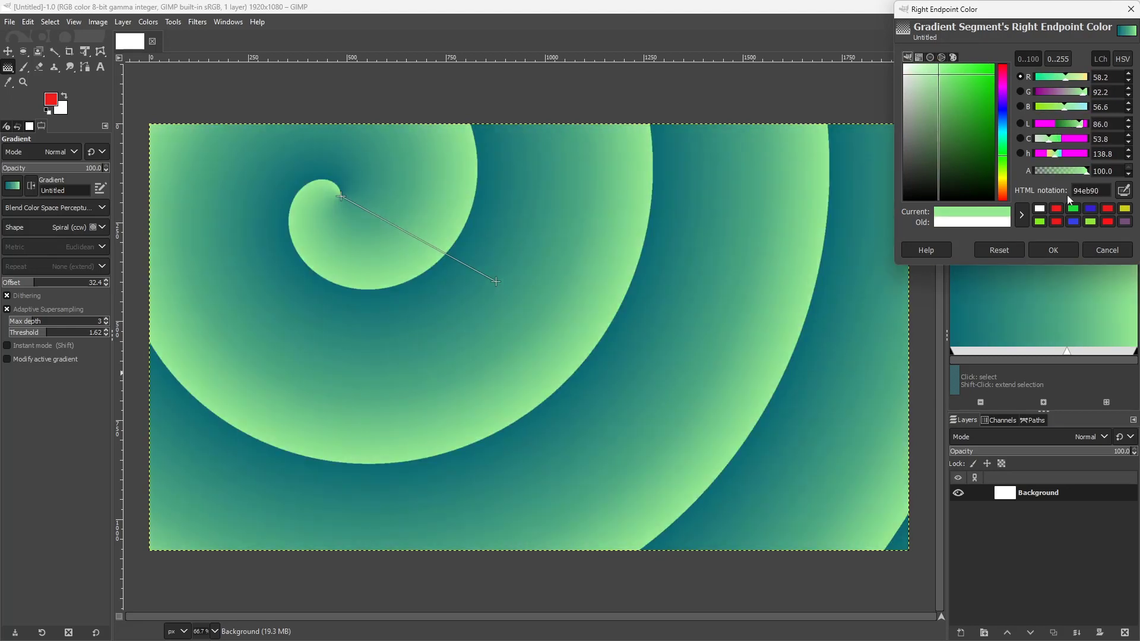
left_click(1067, 253)
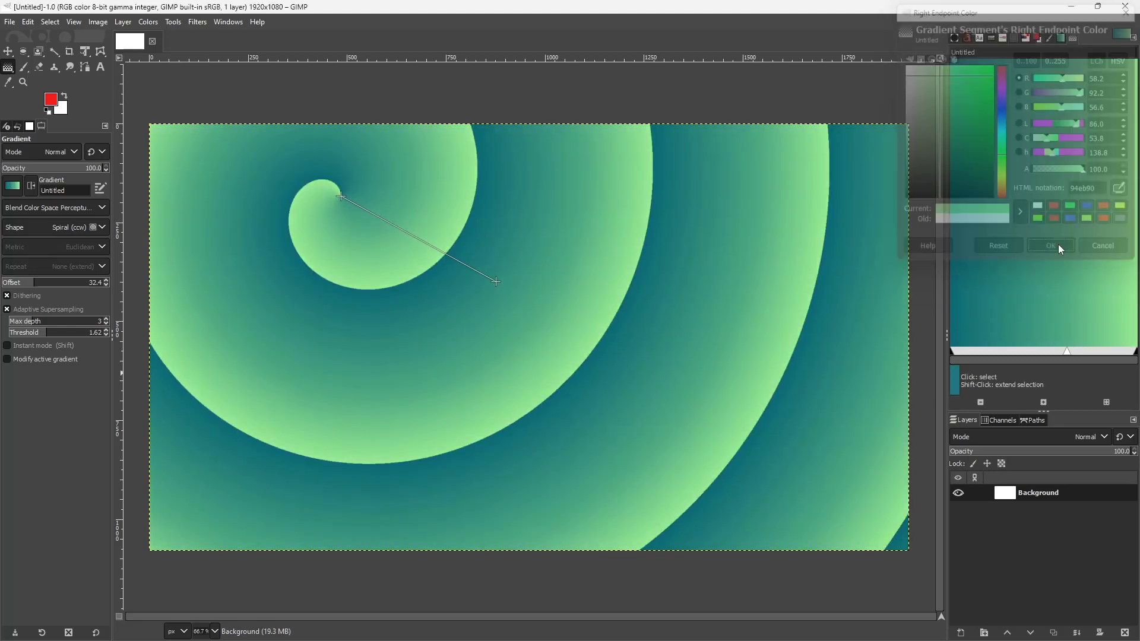
Split the gradient segment at its midpoint and shift the dividing handle slightly to the left
right_click(1038, 359)
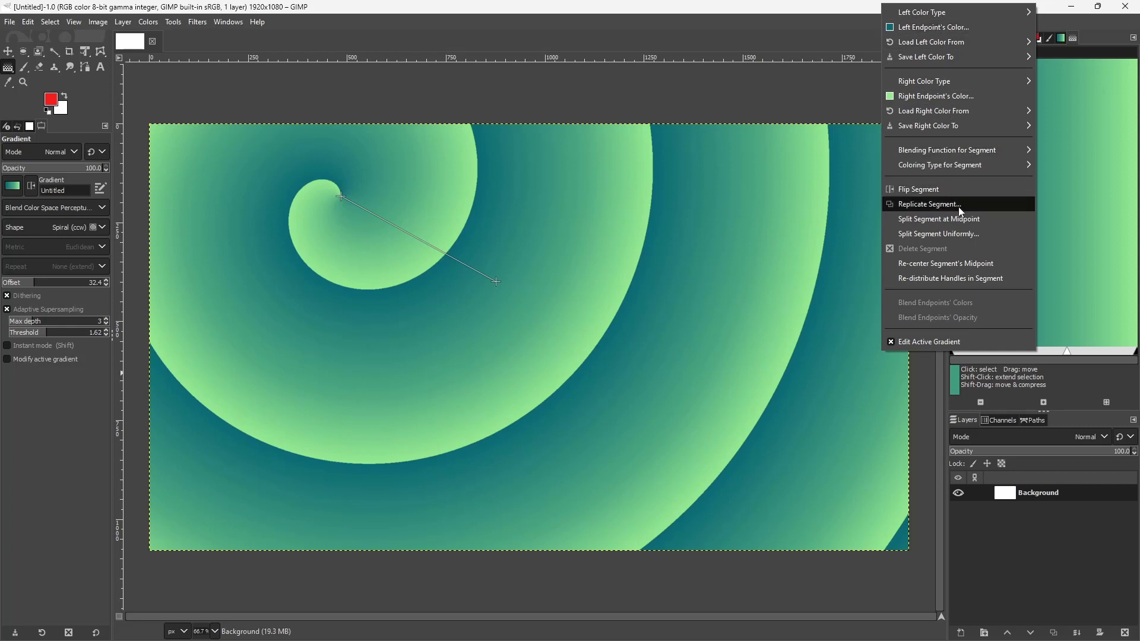
left_click(973, 221)
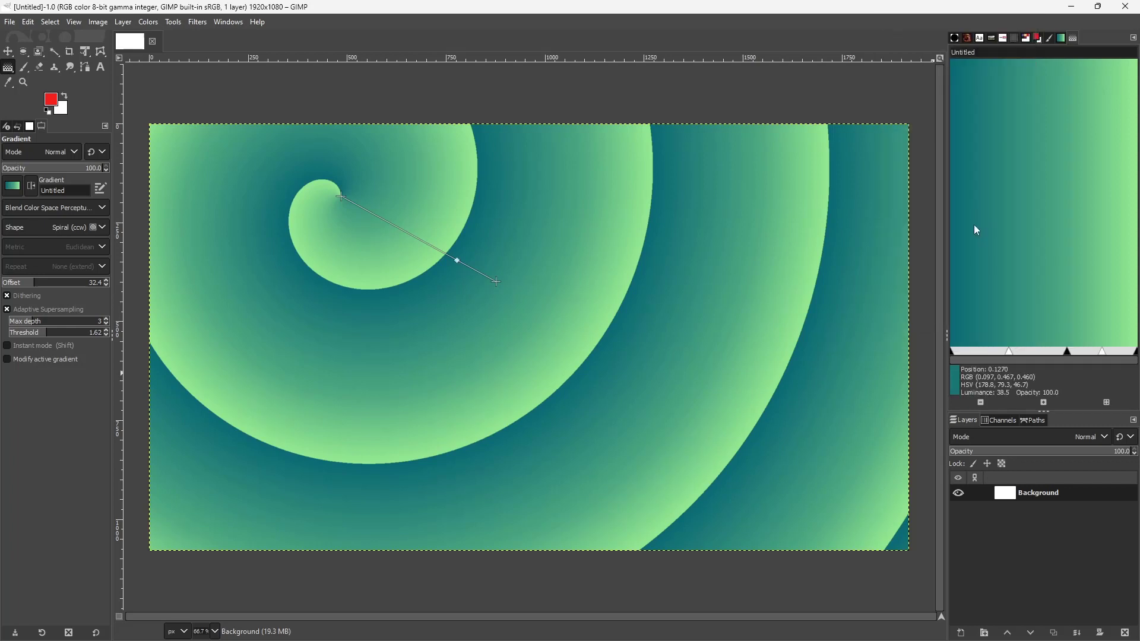
mouse_move(1068, 353)
left_mouse_down()
mouse_move(1041, 352)
mouse_move(1058, 354)
left_mouse_up()
Replicate the selected gradient segments 2 times
right_click(1058, 353)
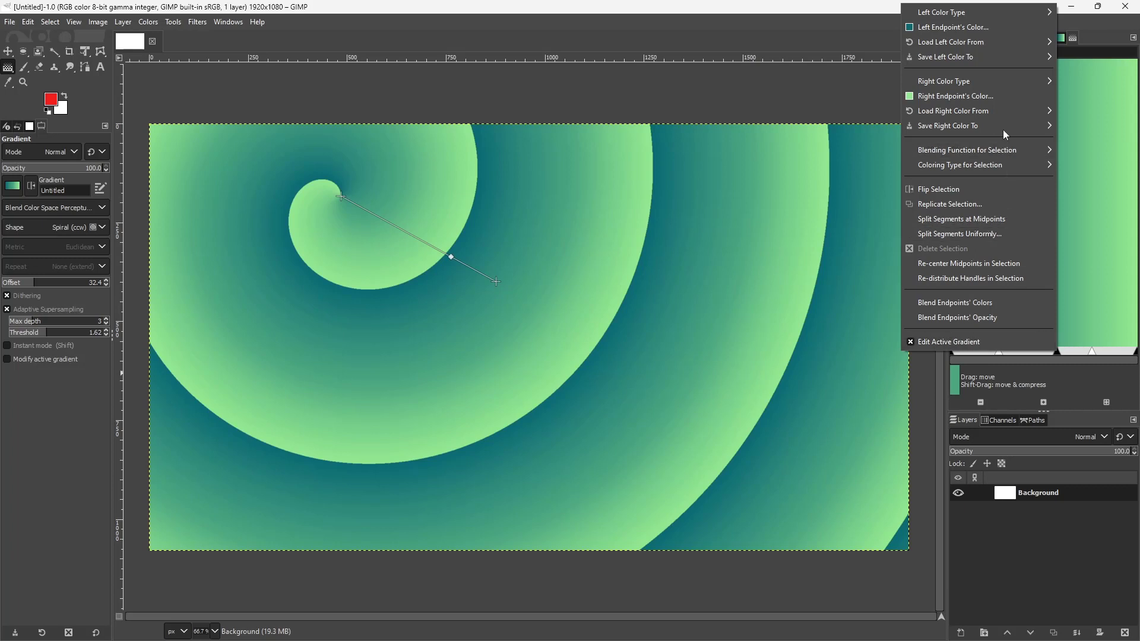
mouse_move(1004, 87)
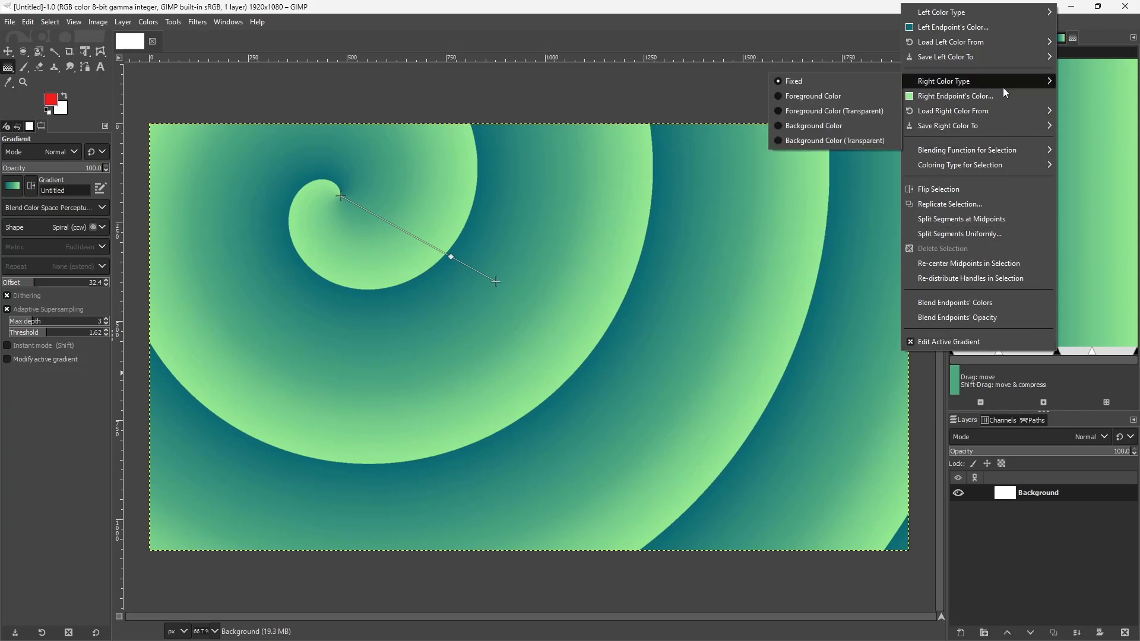
mouse_move(1007, 153)
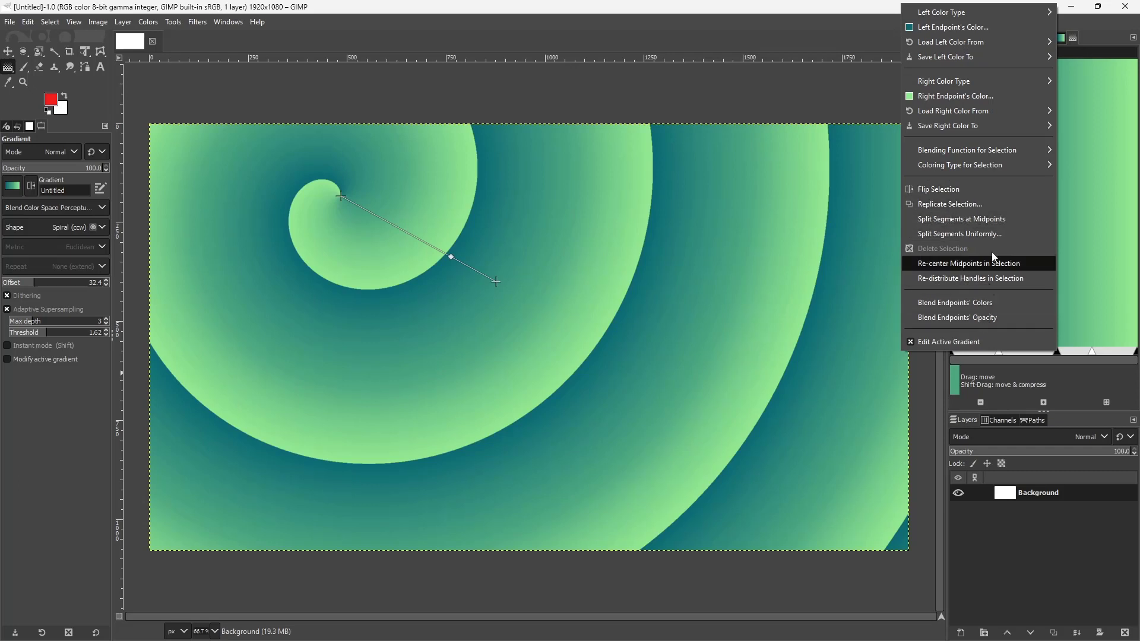
left_click(988, 210)
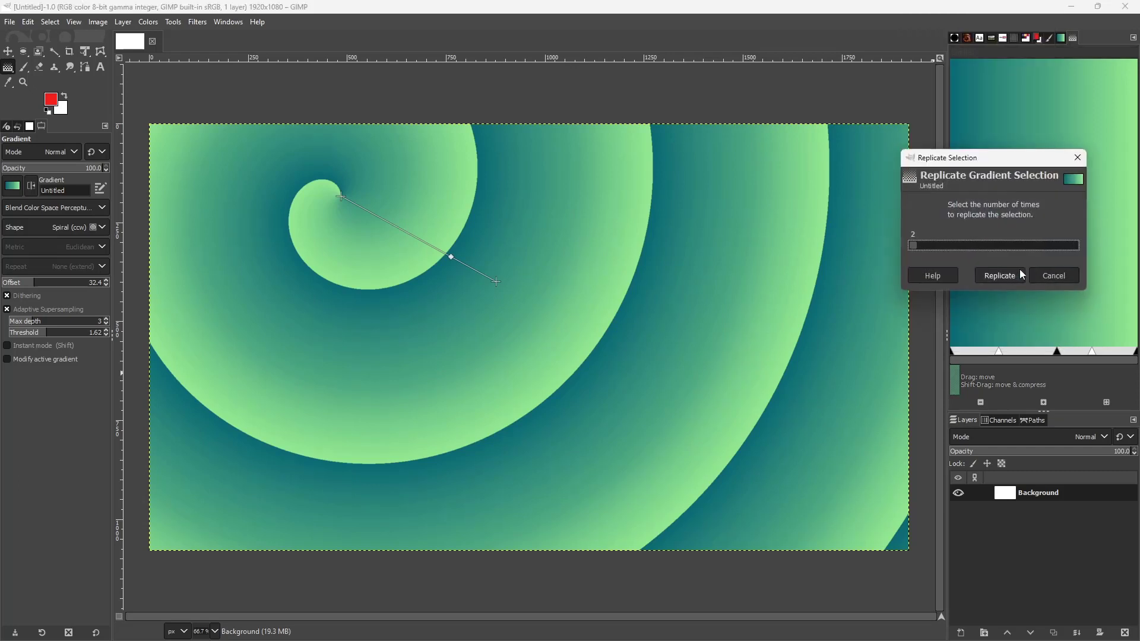
left_click(1000, 276)
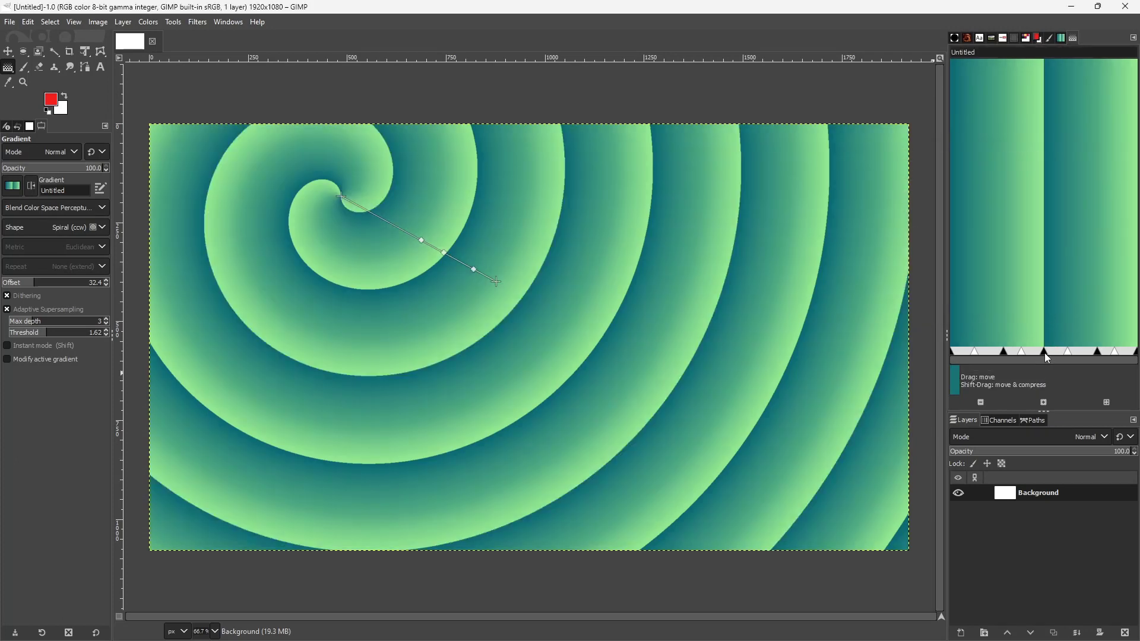
Move the boundary between the two replicated halves and the second segment's midpoint toward the gradient's right end
left_click_drag(1051, 353, 1102, 355)
left_click(1069, 351)
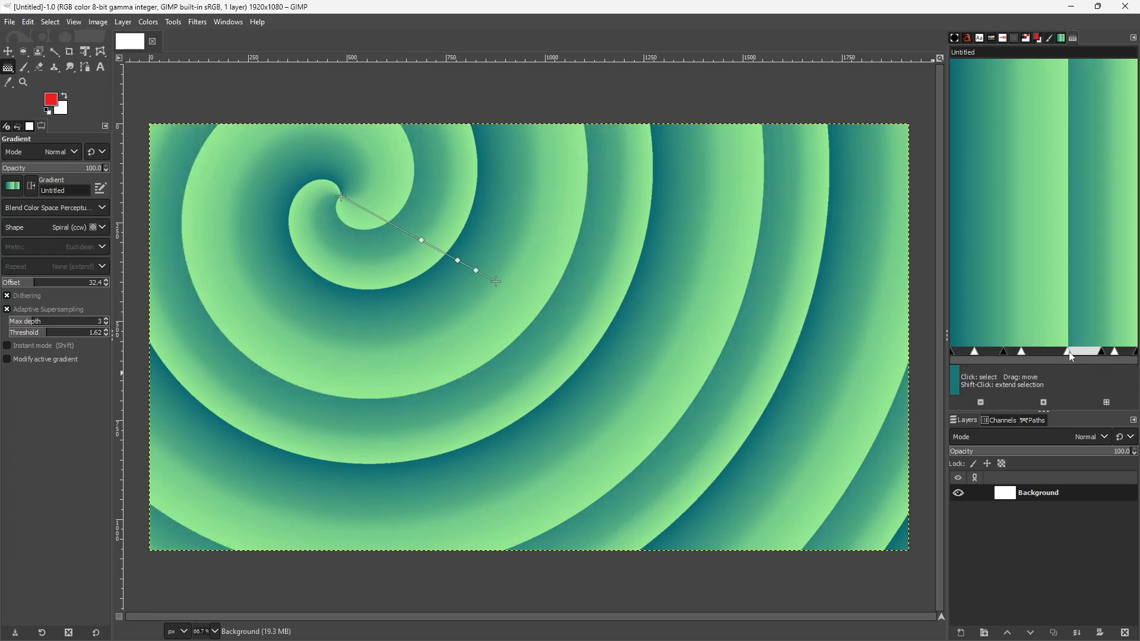
left_click_drag(1020, 351, 1046, 351)
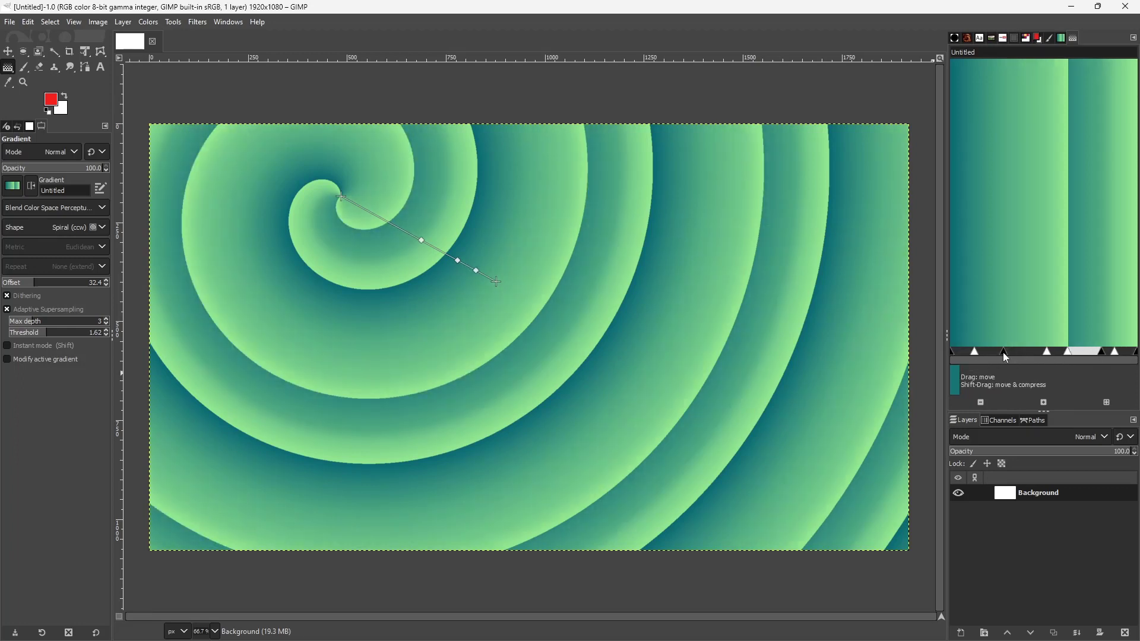
right_click(968, 353)
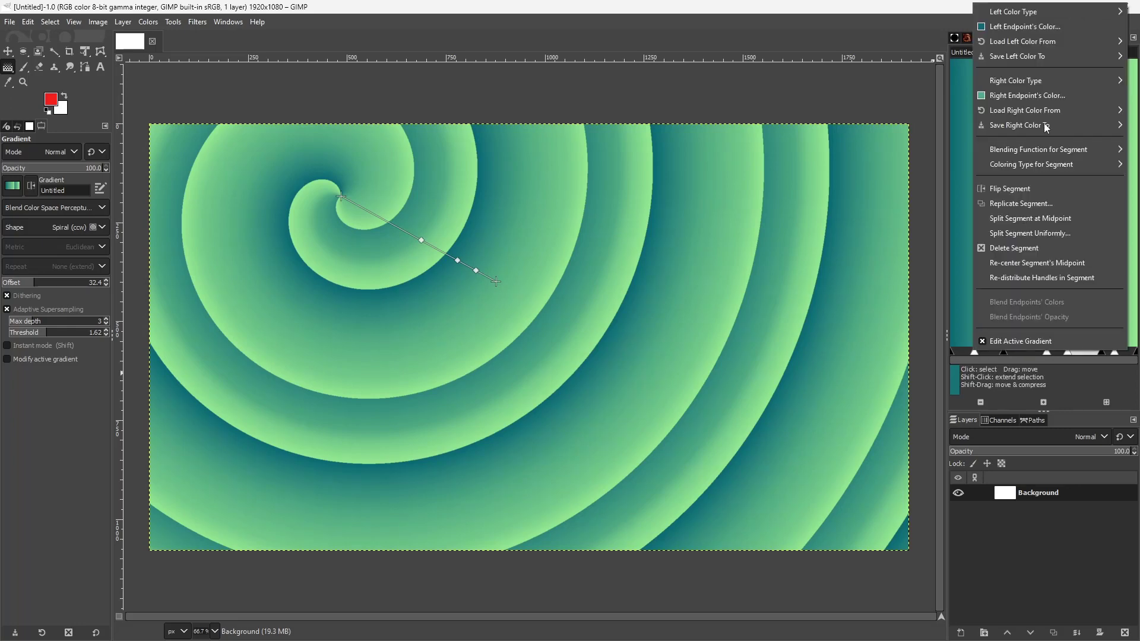
left_click(1034, 28)
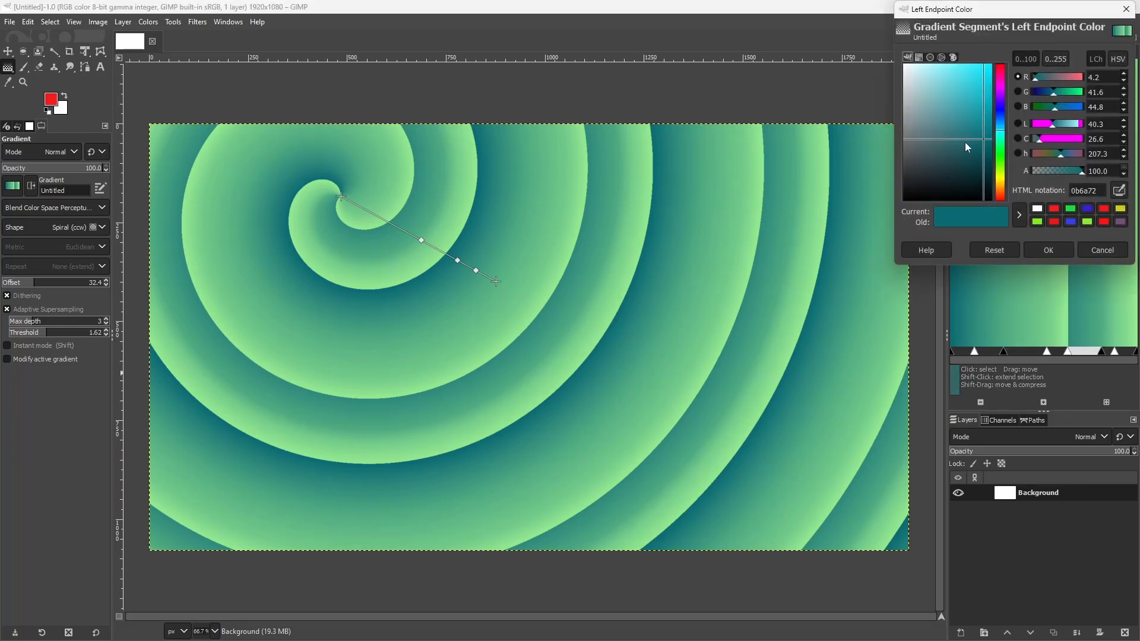
left_click(1001, 74)
left_click_drag(988, 112, 957, 88)
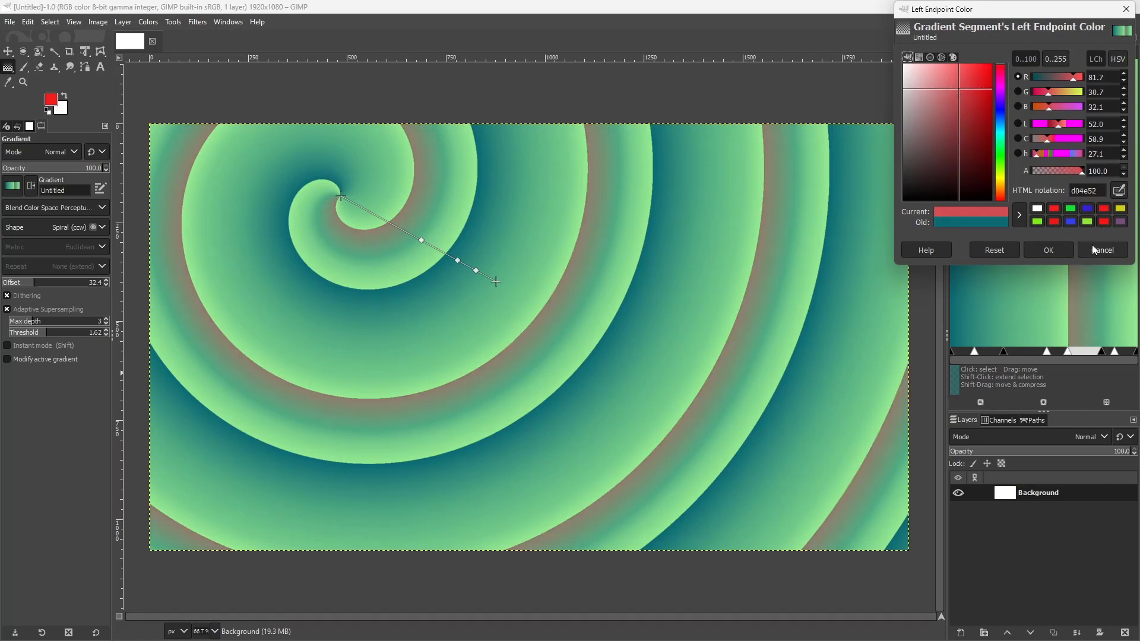
left_click(1092, 245)
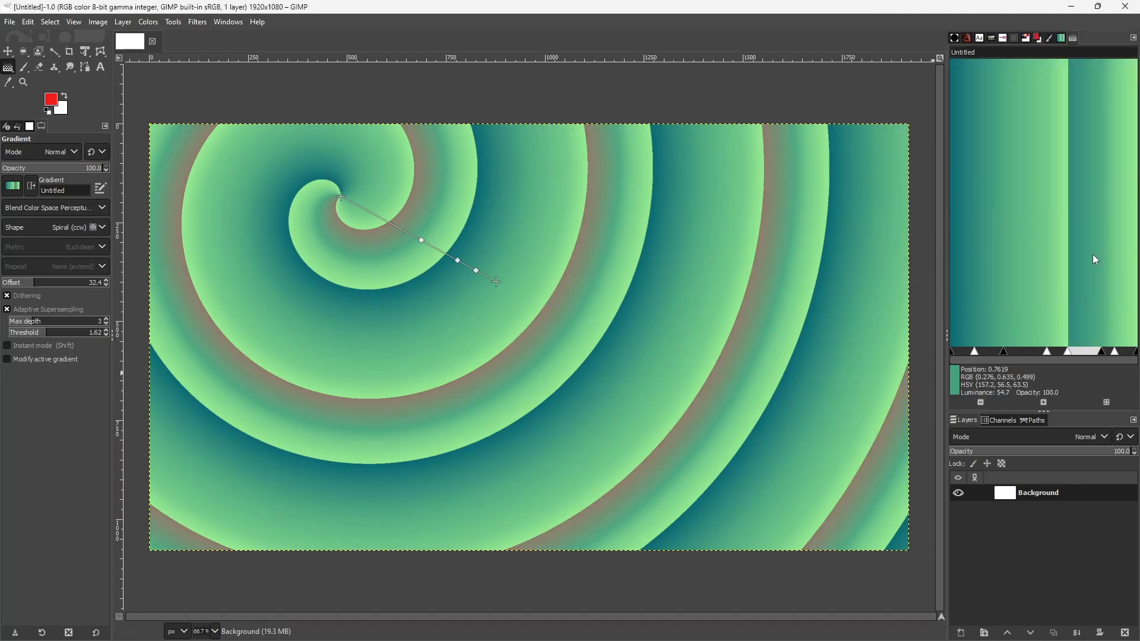
Select the second gradient segment and set its left endpoint color to red ef2020
left_click(1047, 359)
right_click(1047, 359)
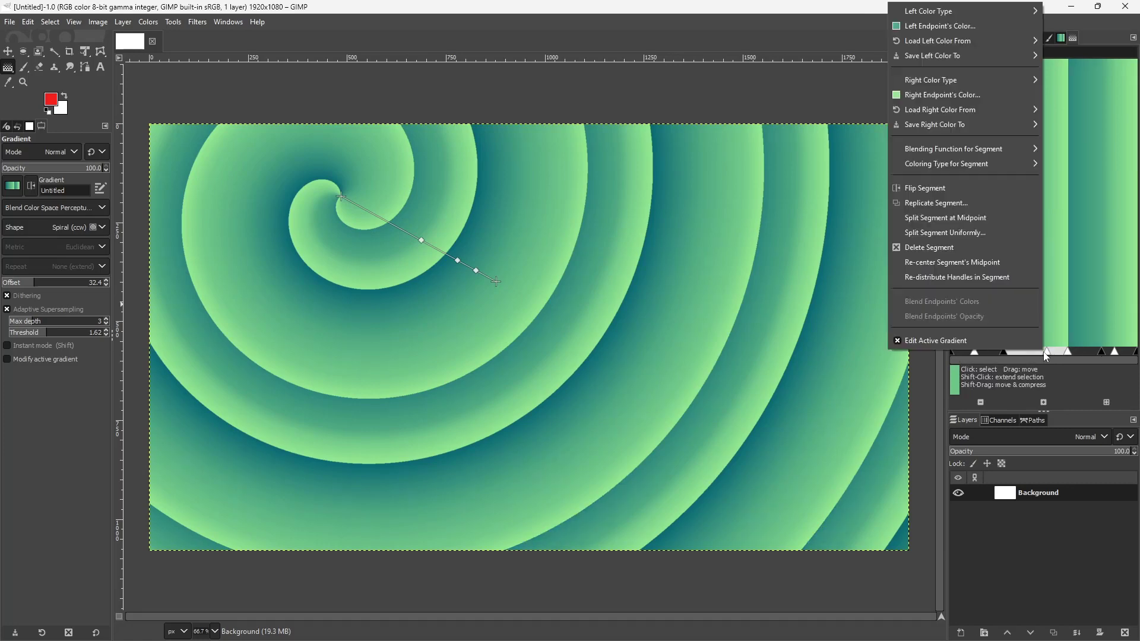
left_click(945, 29)
left_click(982, 70)
left_click(1000, 66)
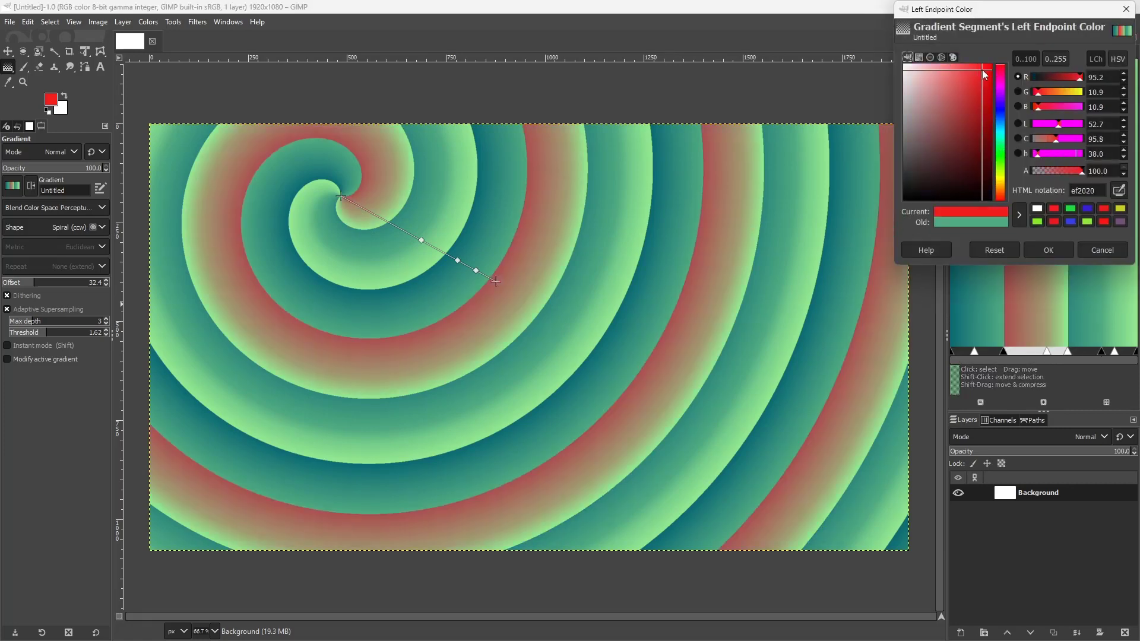
left_click(1048, 250)
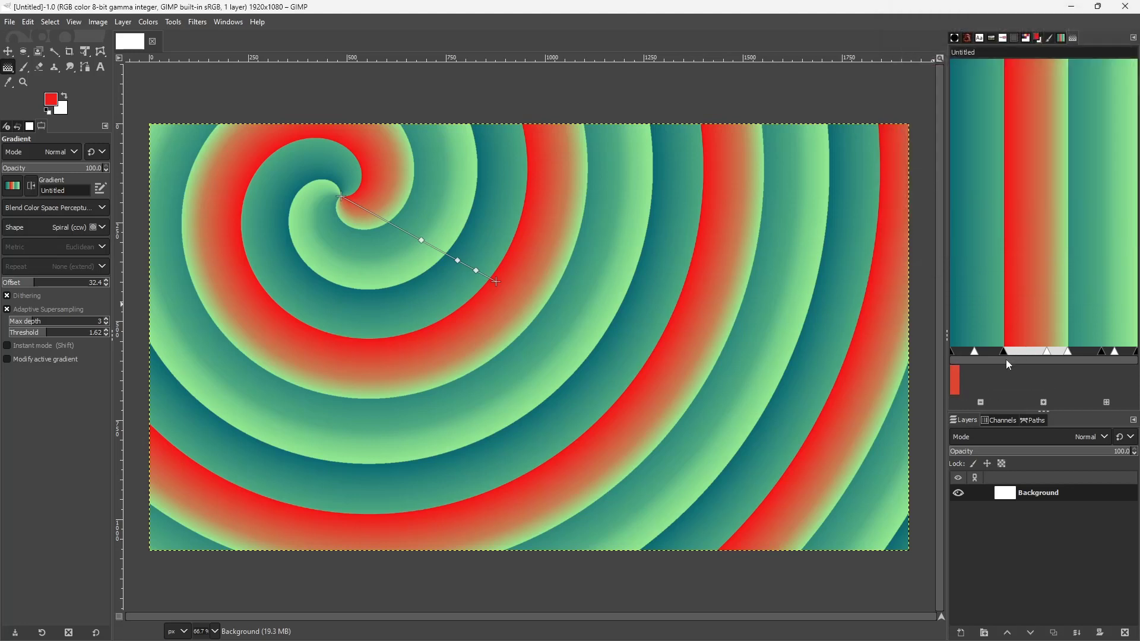
Shift the red segment's left boundary slightly toward the gradient's right end and name the gradient TutorTube Gradient
left_click_drag(1001, 354, 1013, 357)
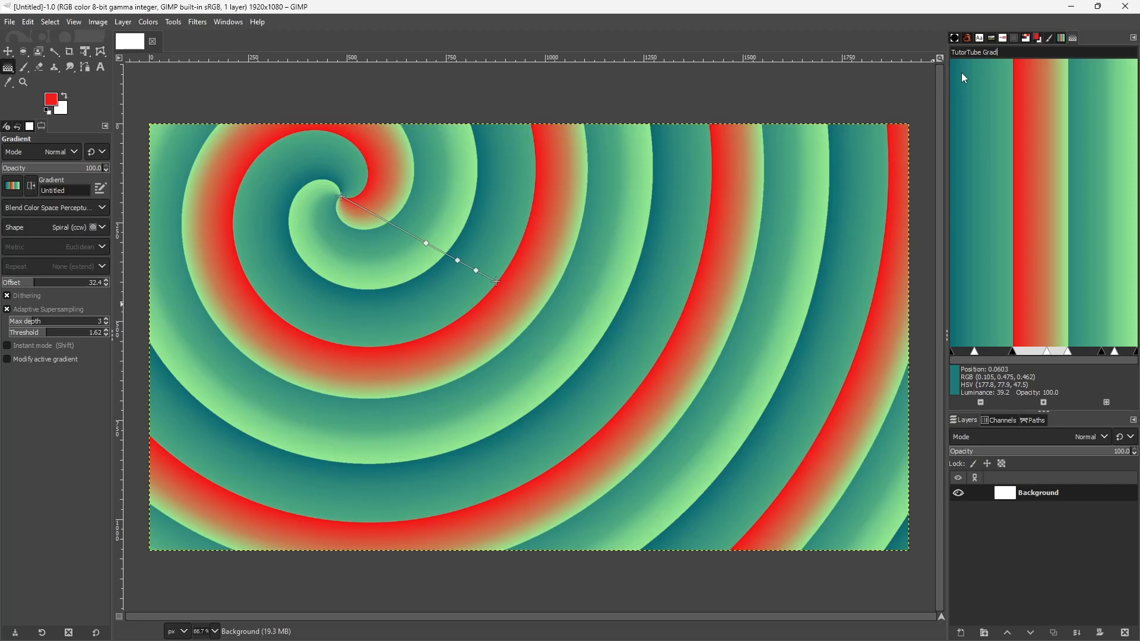
type("dient")
left_click(16, 190)
left_click(69, 191)
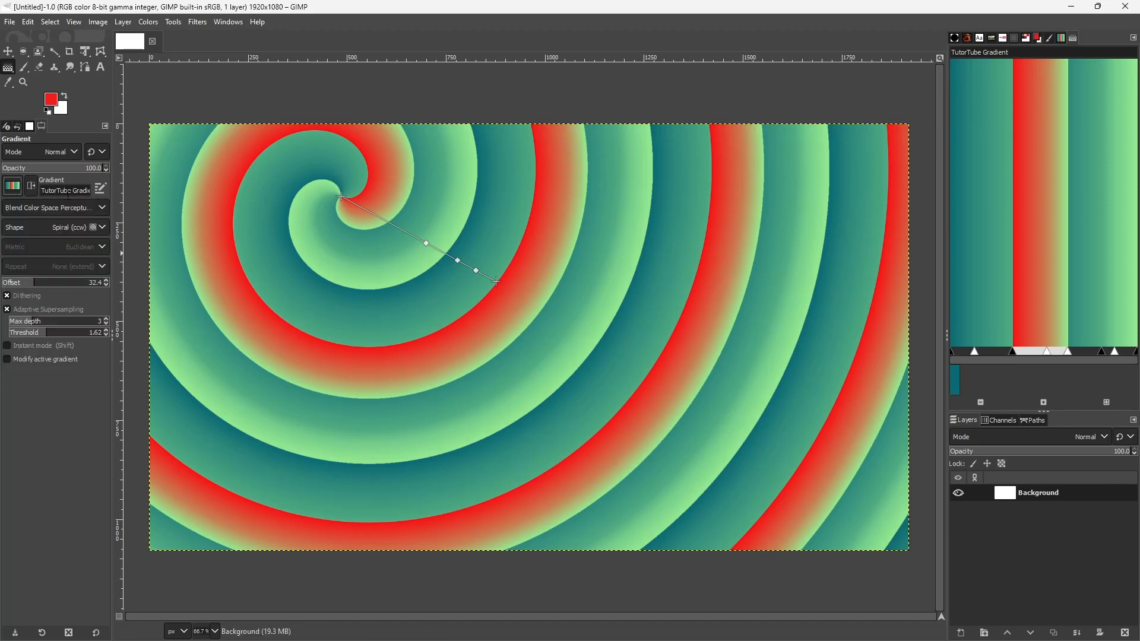
Change the gradient shape to Radial and move its start point down and slightly right, into the canvas's left half
left_click(80, 228)
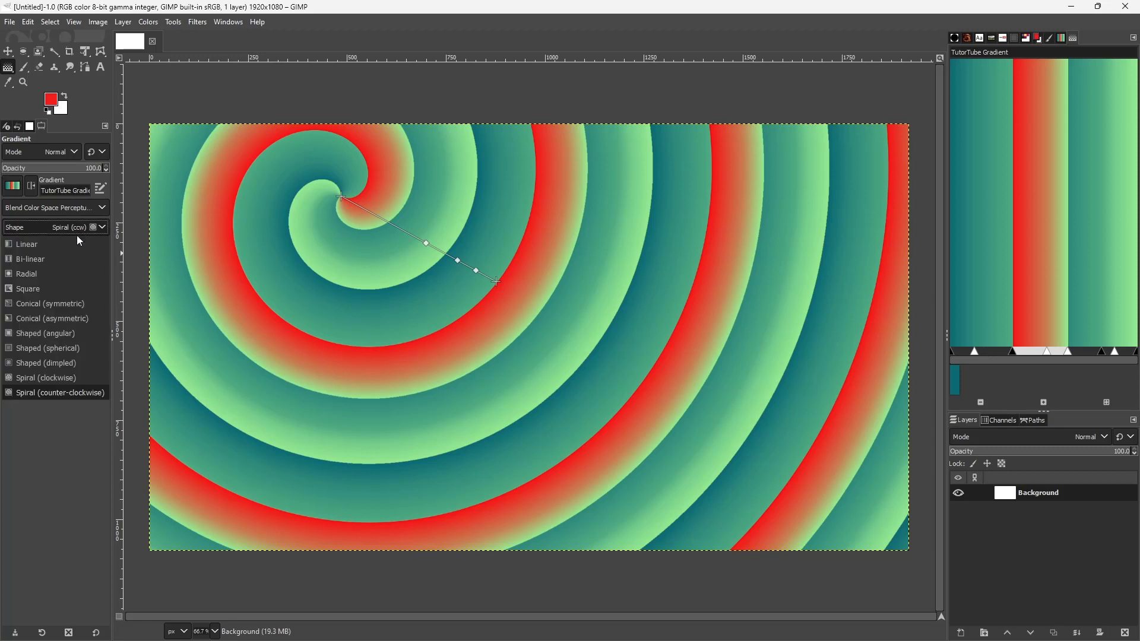
left_click(37, 277)
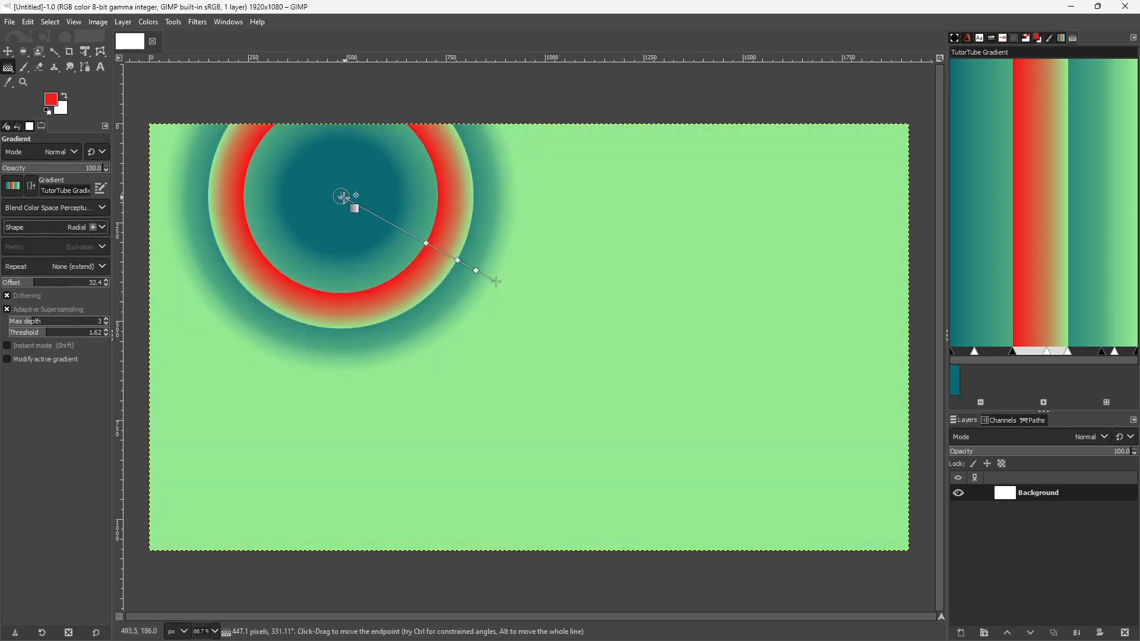
left_click_drag(342, 196, 385, 330)
Reposition the stops on the canvas gradient line, placing Stop 3 at 100.00 and Stop 1 at 15.94
left_click_drag(446, 303, 581, 254)
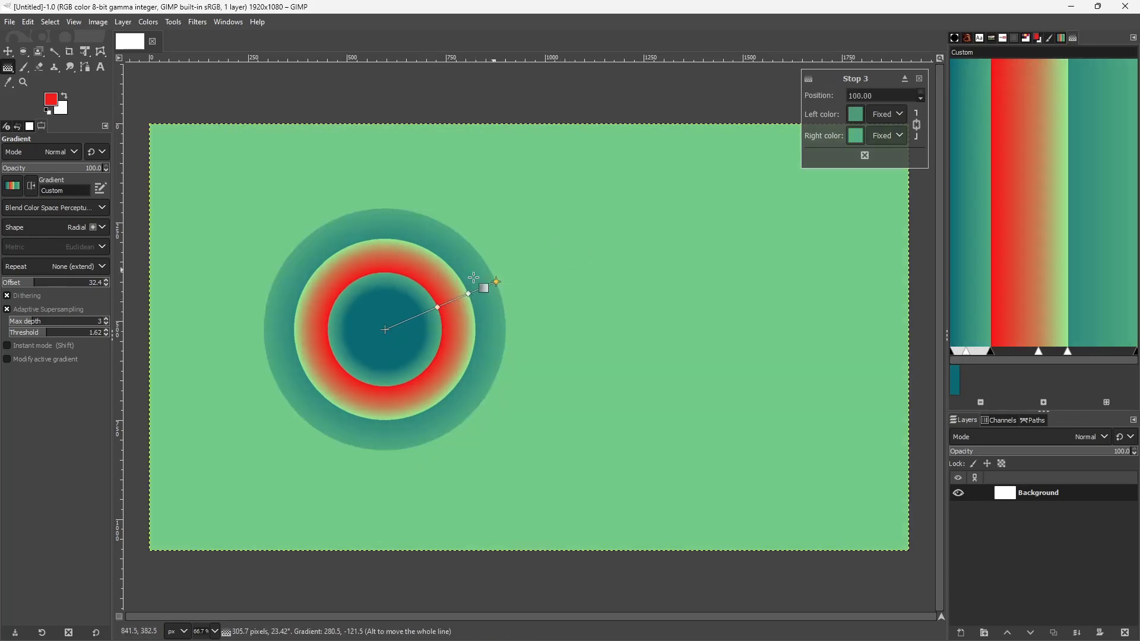
left_click(468, 294)
left_click_drag(468, 295, 435, 309)
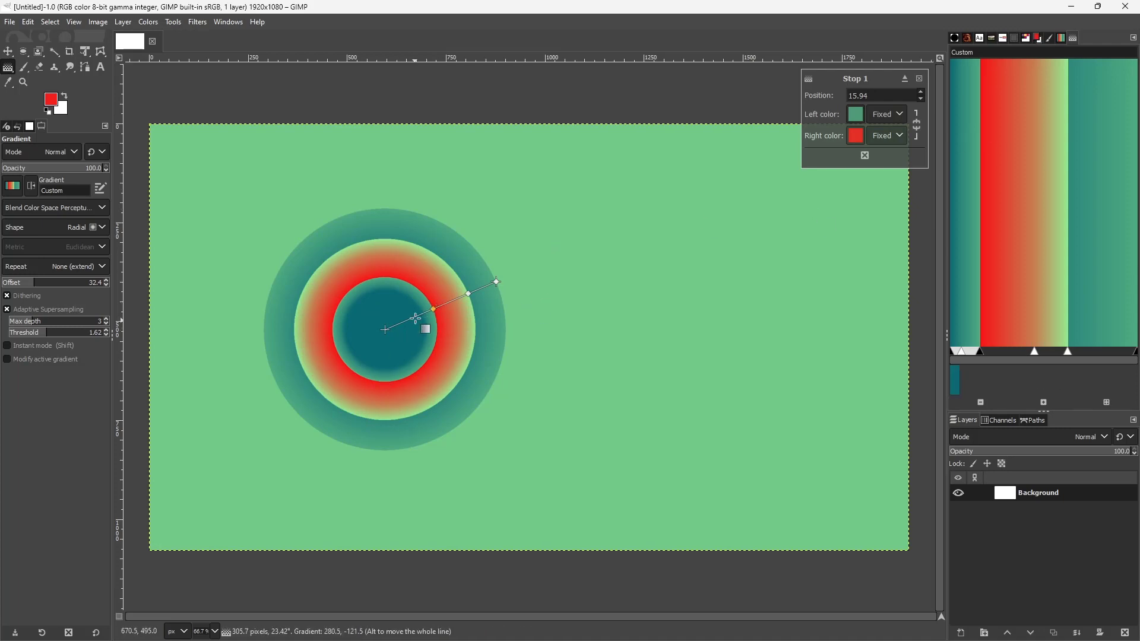
Try the transparent foreground color, FG (t), as Stop 1's right color
left_click(890, 137)
left_click(893, 171)
left_click(890, 137)
left_click(923, 184)
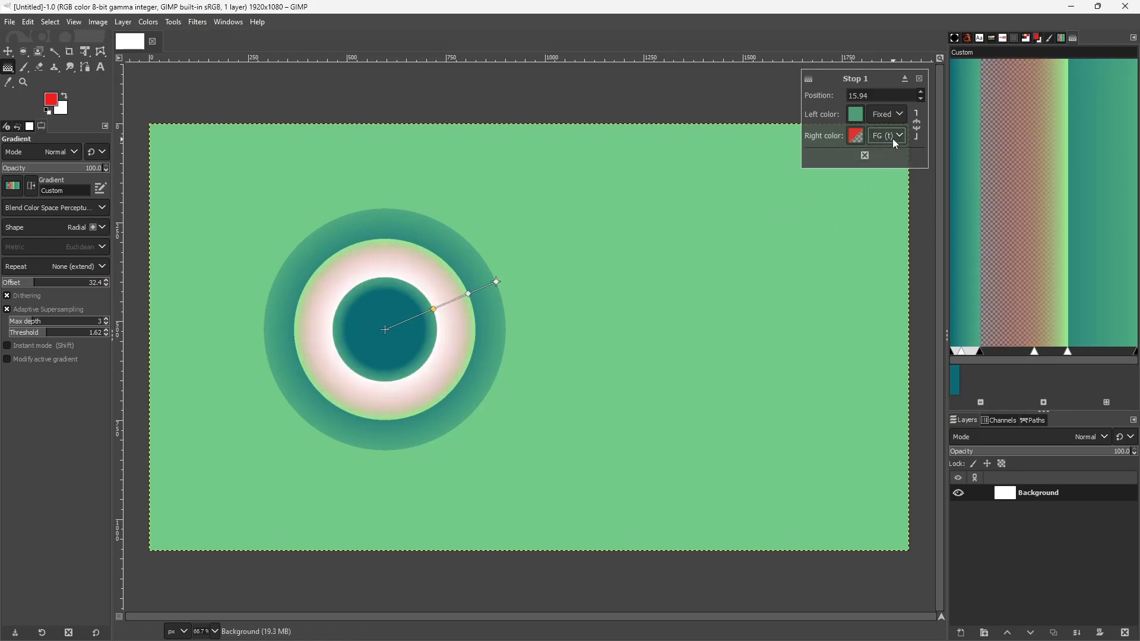
Set Stop 1's right color to the background color, and adjust the gradient line by moving Stop 1 inward and removing the outermost stop
left_click(892, 137)
left_click(913, 196)
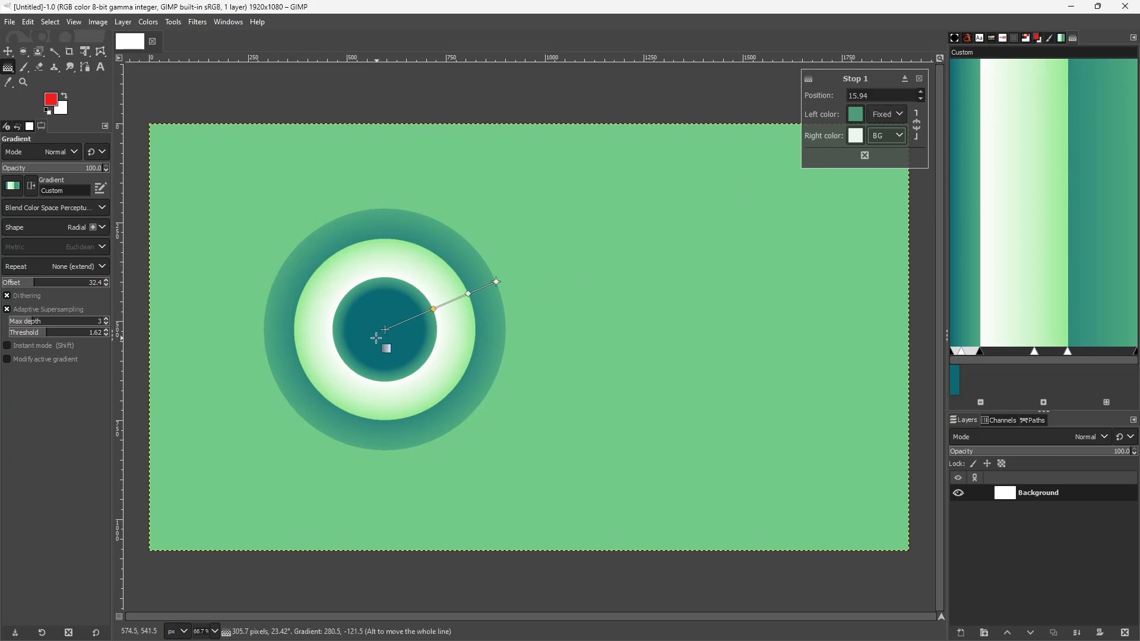
left_click_drag(449, 309, 612, 265)
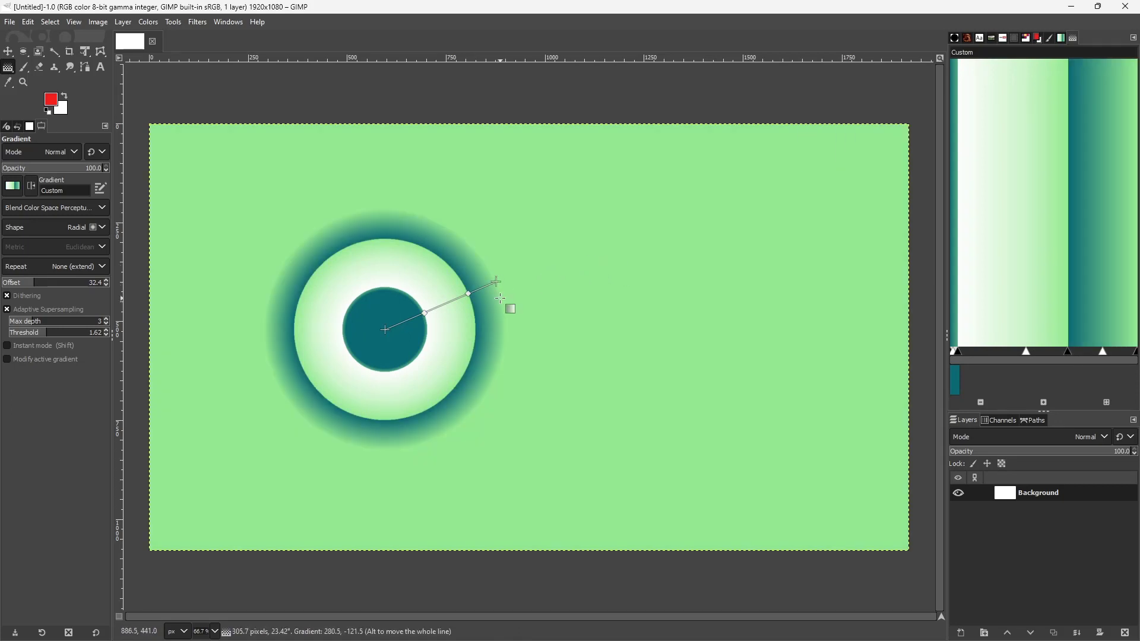